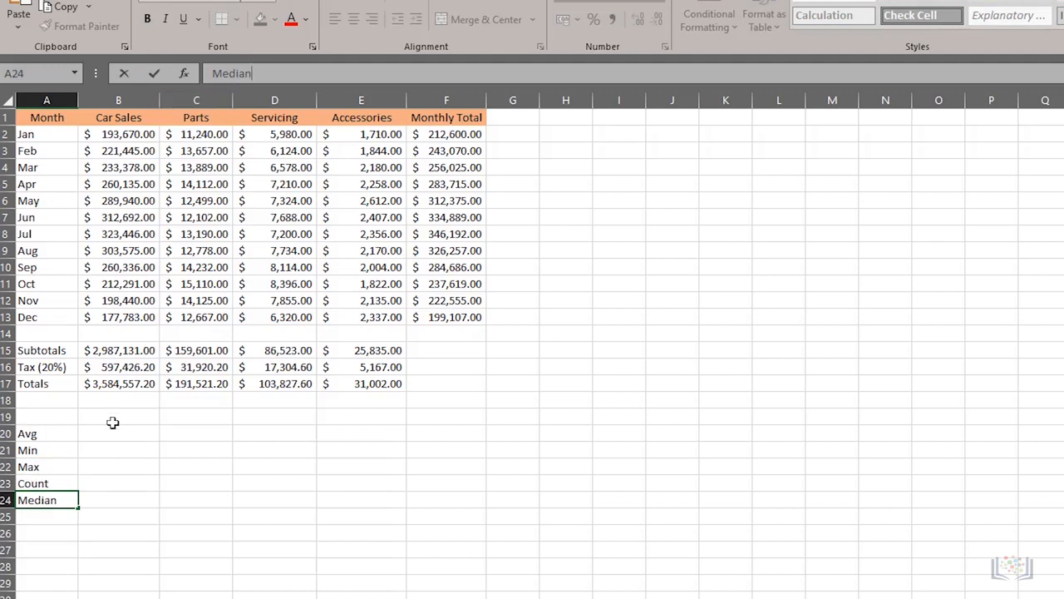
Calculate the average of B2:B13 in cell B20 and fill the formula across to E20
click(119, 433)
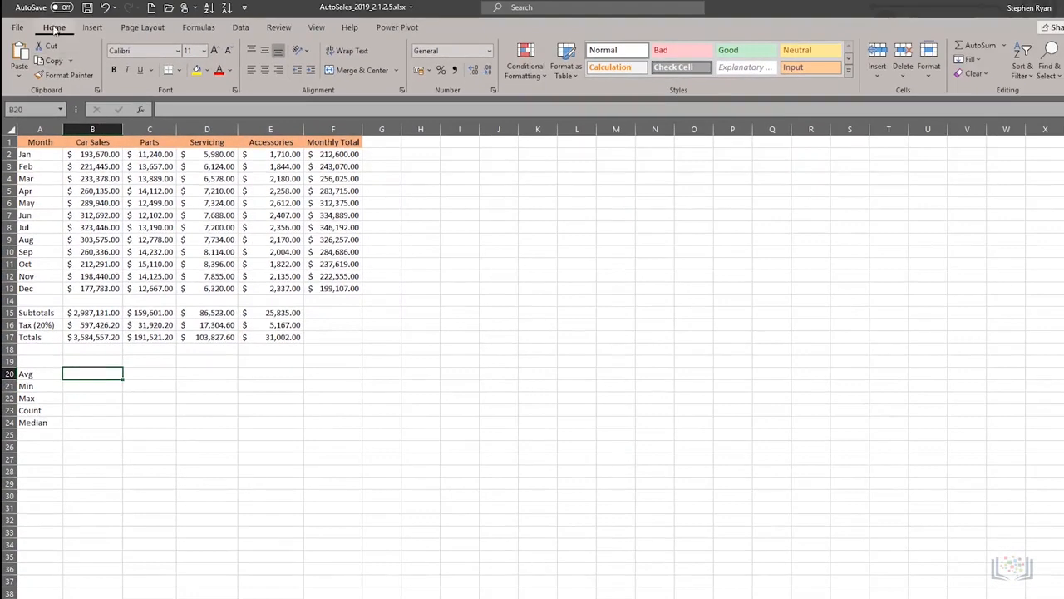
click(1004, 46)
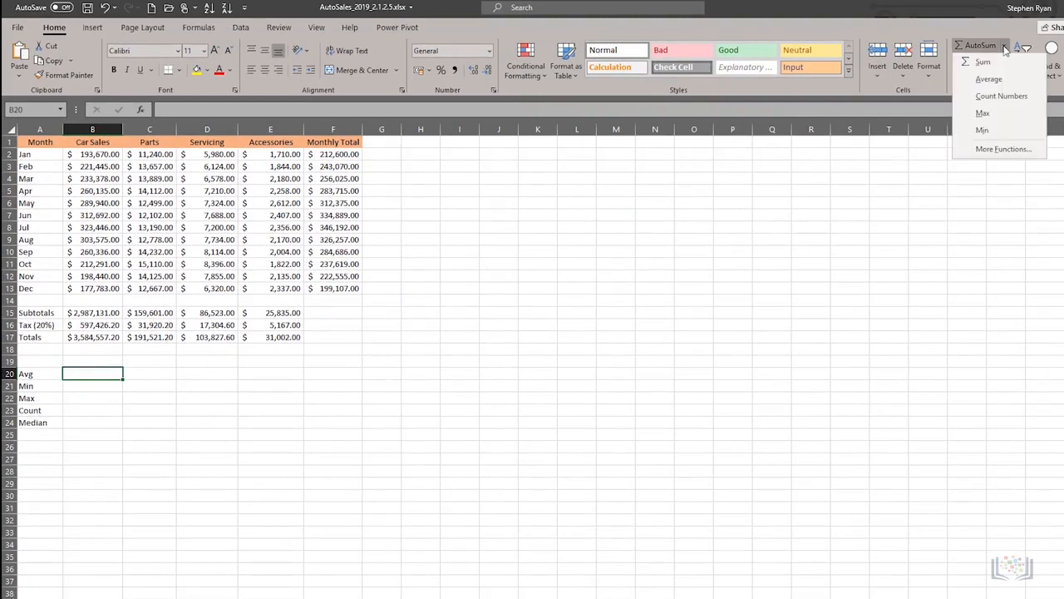
click(989, 79)
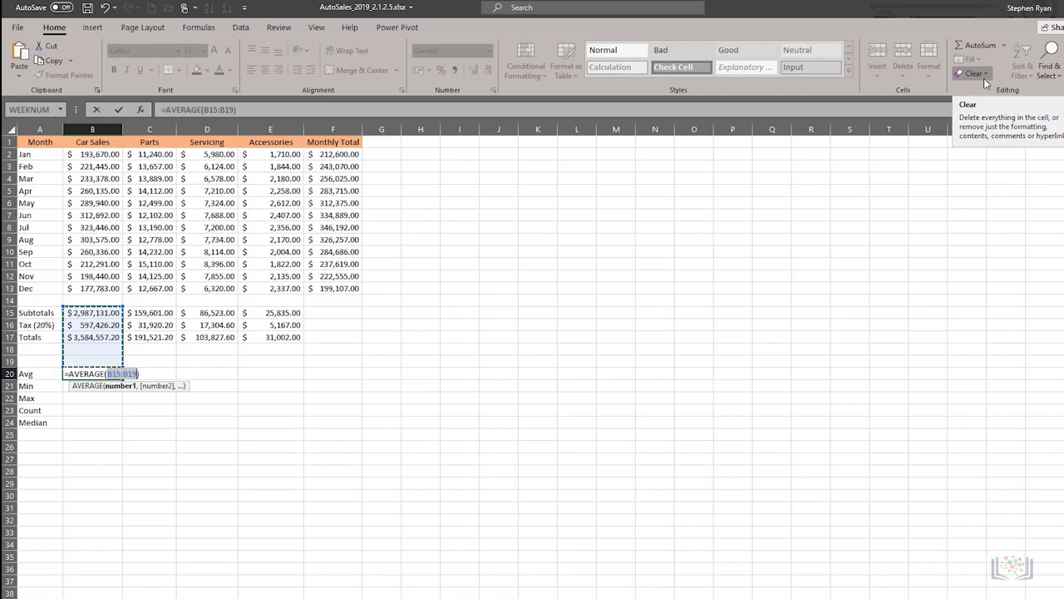
click(94, 155)
drag(95, 155, 106, 288)
key(Return)
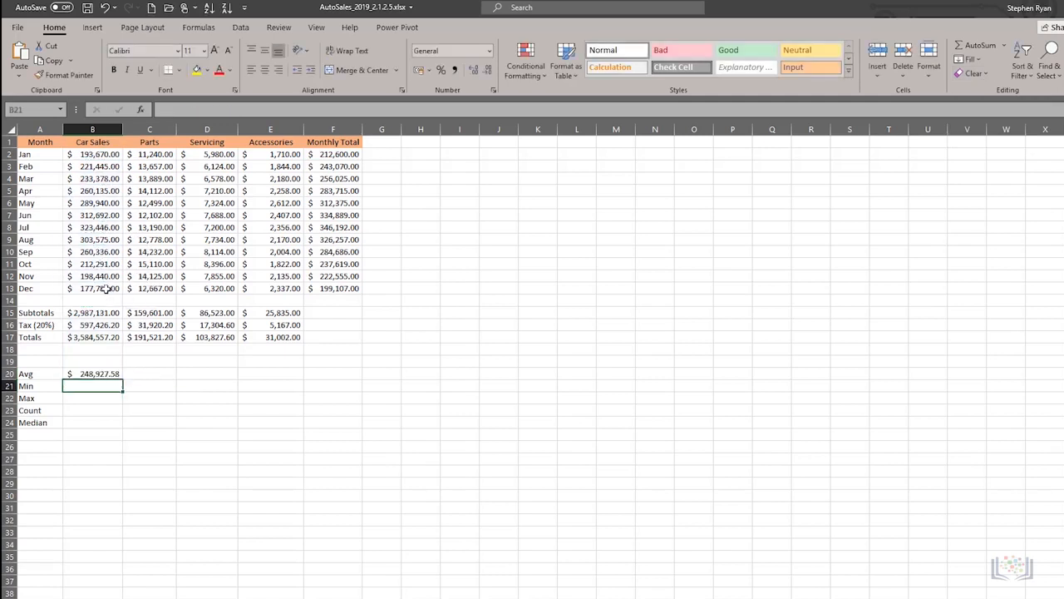
click(99, 376)
drag(99, 376, 280, 373)
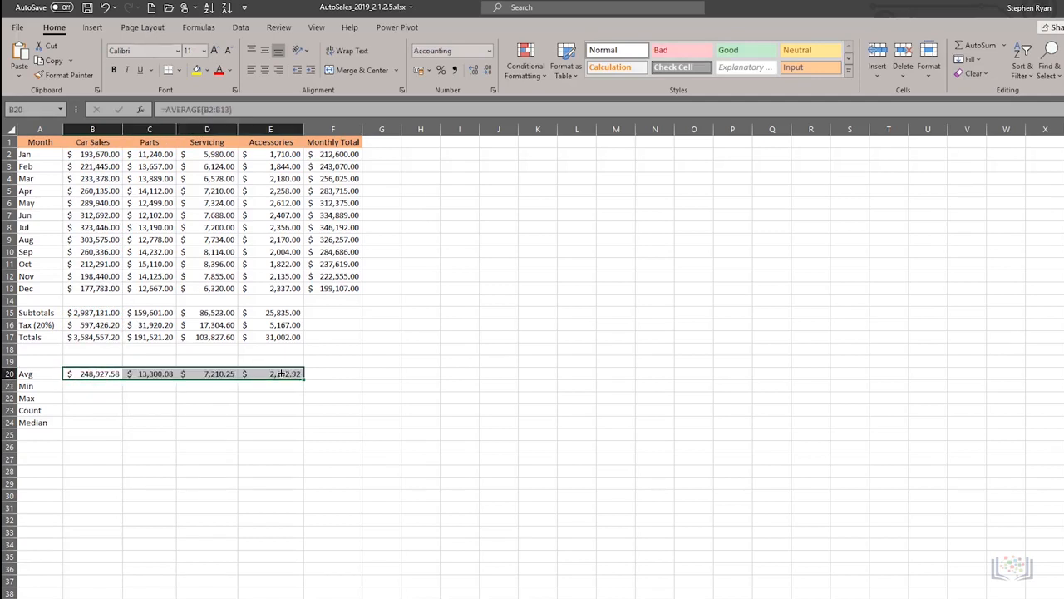
Calculate the minimum of B2:B13 in cell B21 and fill the formula across to E21
click(101, 388)
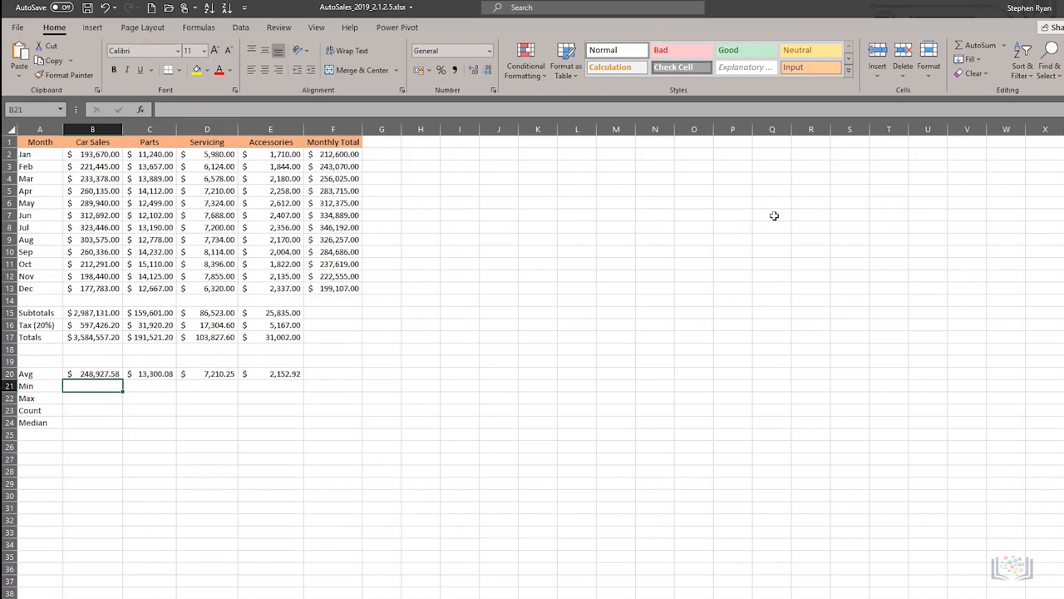
click(1003, 46)
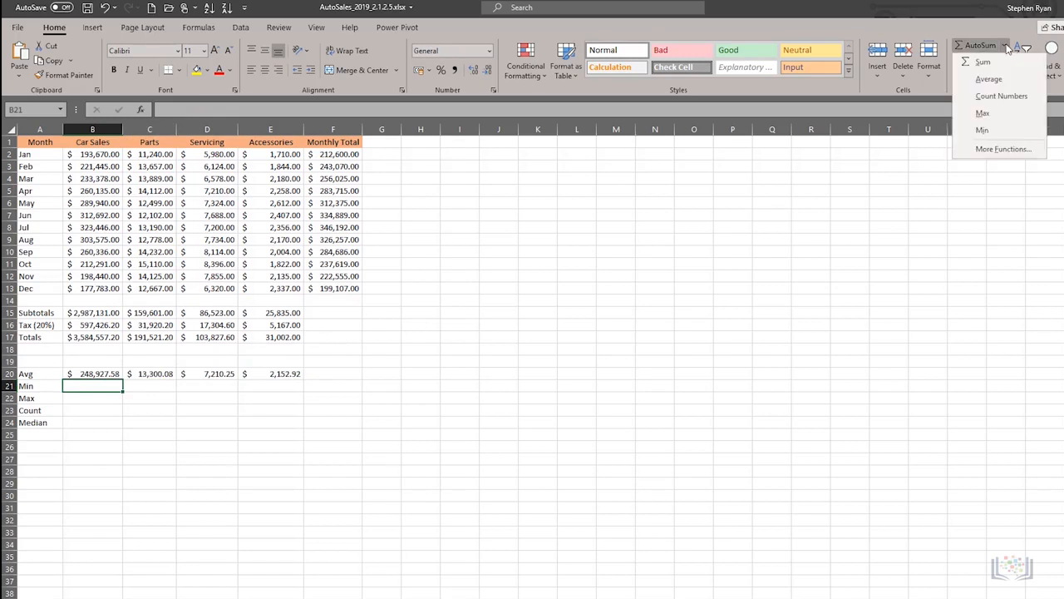
click(983, 131)
drag(98, 154, 112, 290)
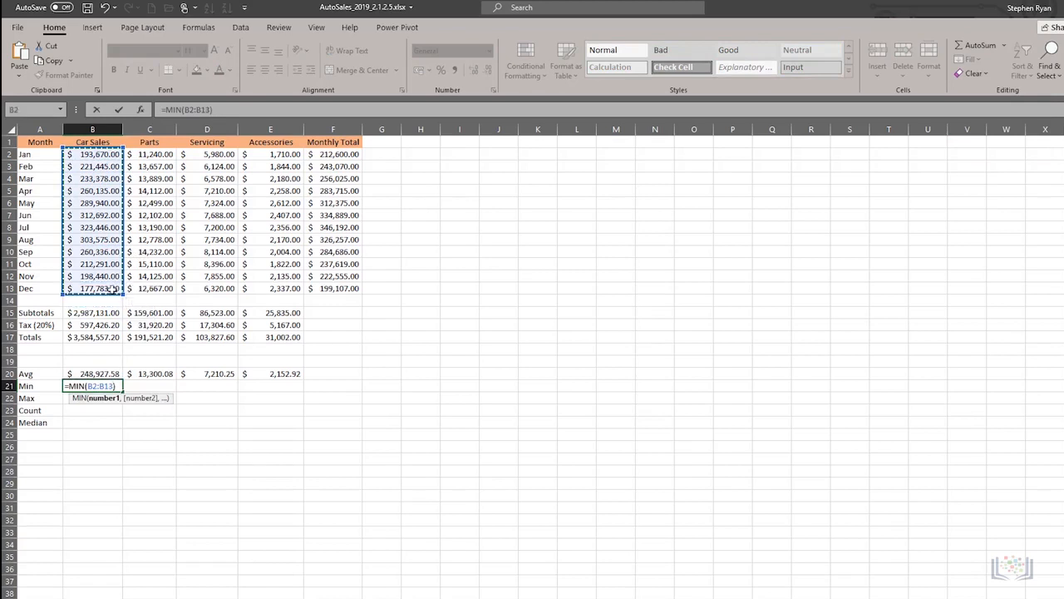
key(Return)
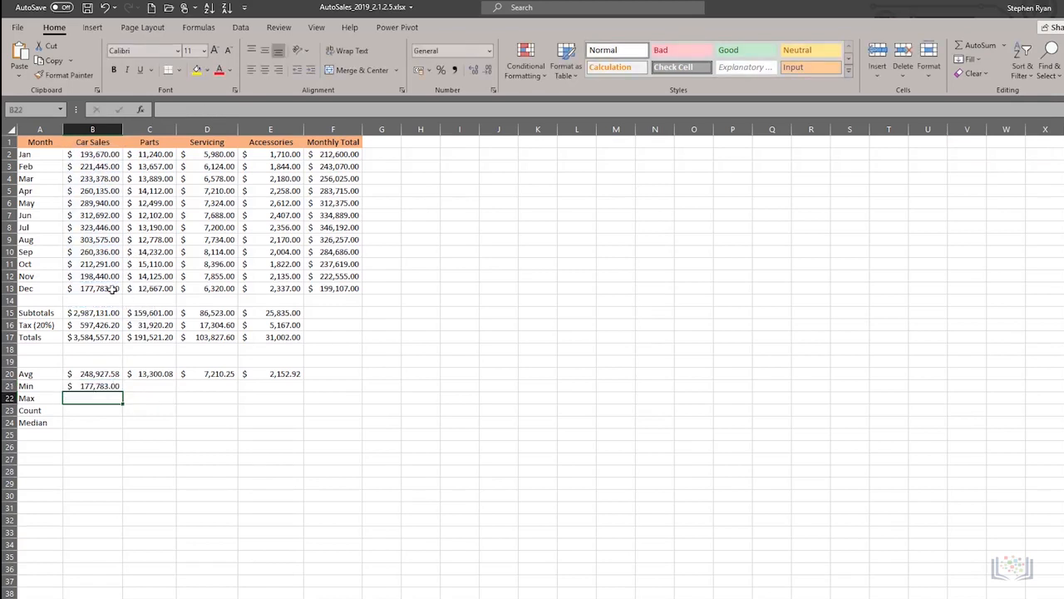
click(95, 386)
drag(122, 391, 280, 391)
Calculate the maximum of B2:B13 in cell B22 and fill the formula across to E22
key(Down)
click(1003, 45)
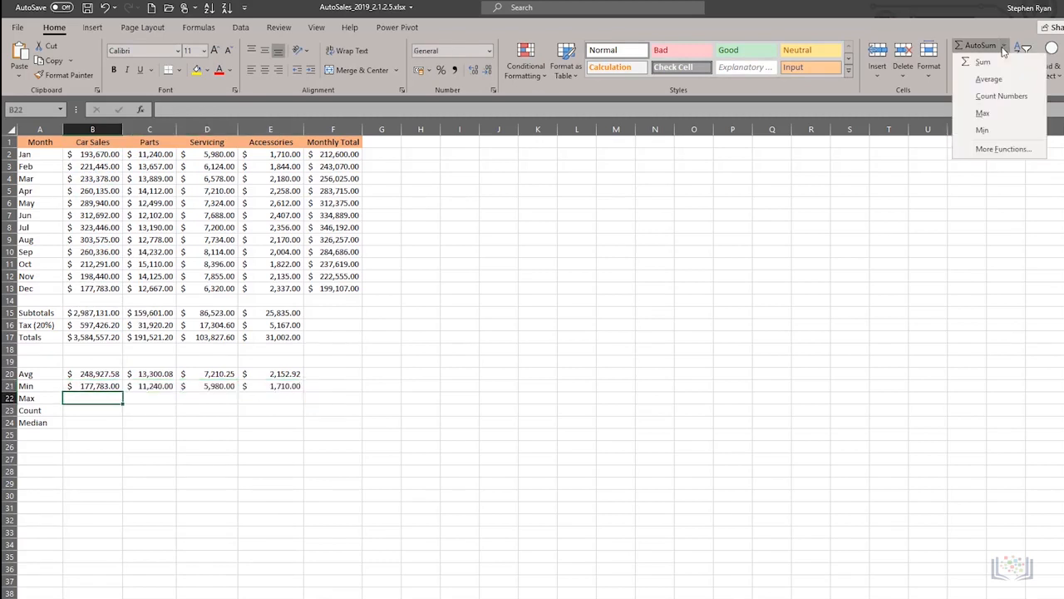
click(982, 112)
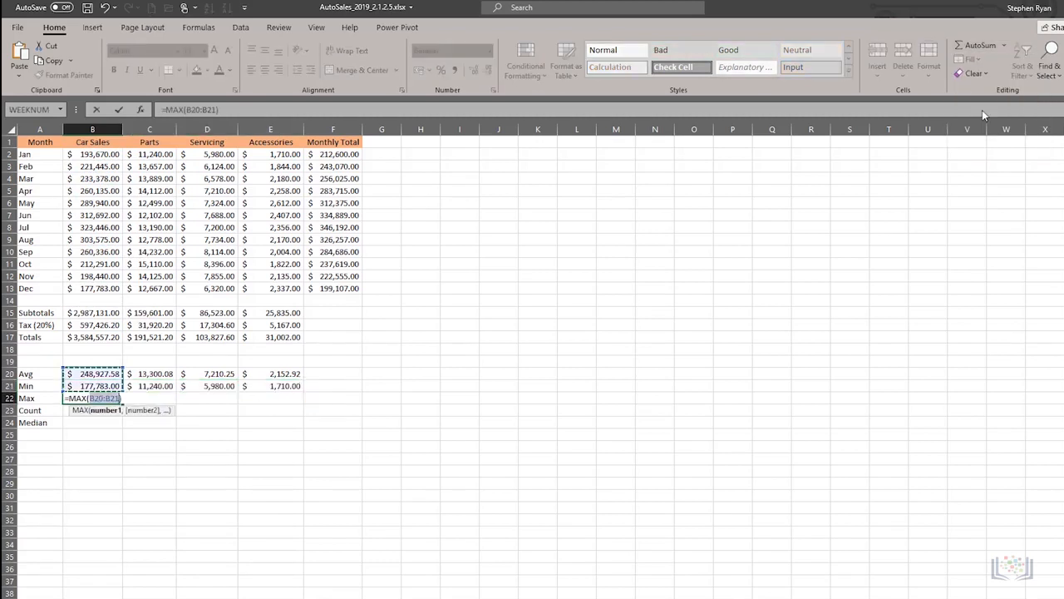
drag(93, 154, 103, 288)
key(Return)
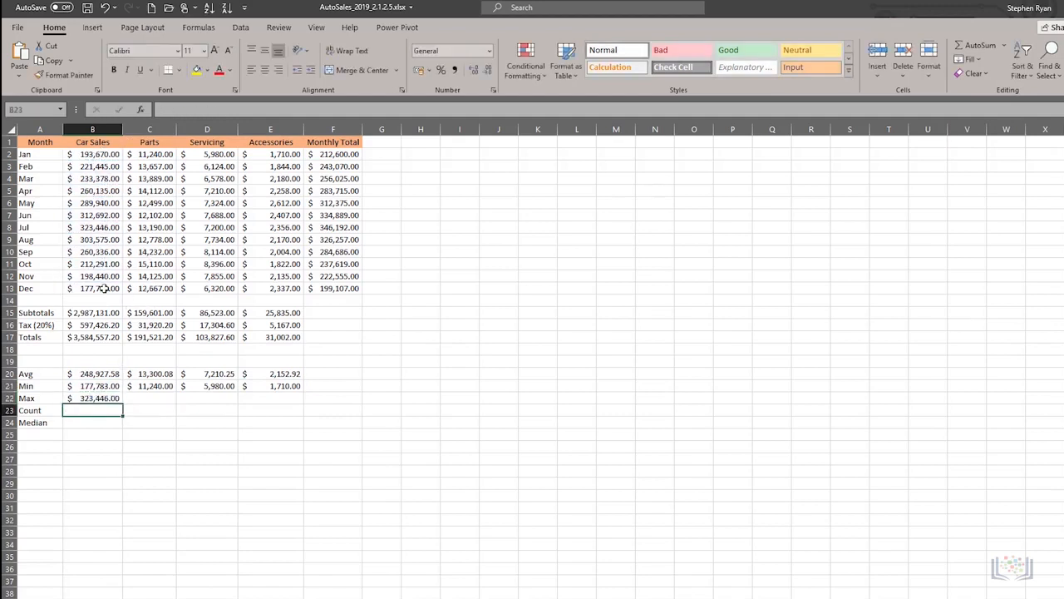
click(117, 400)
drag(122, 404, 283, 399)
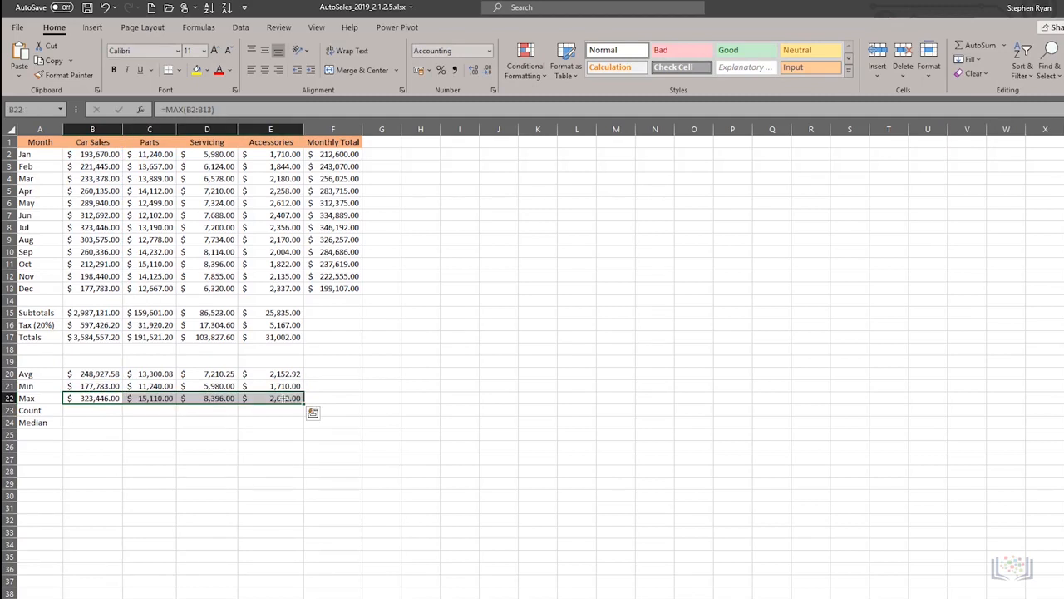
Count the numbers in B2:B13 in cell B23 with the Count Numbers function
click(90, 411)
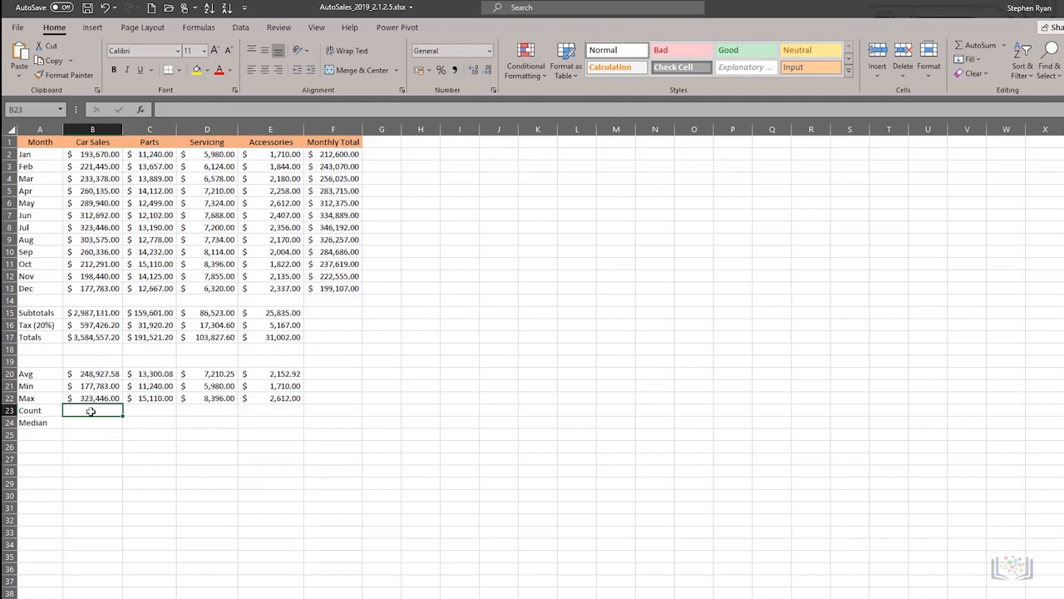
click(1004, 45)
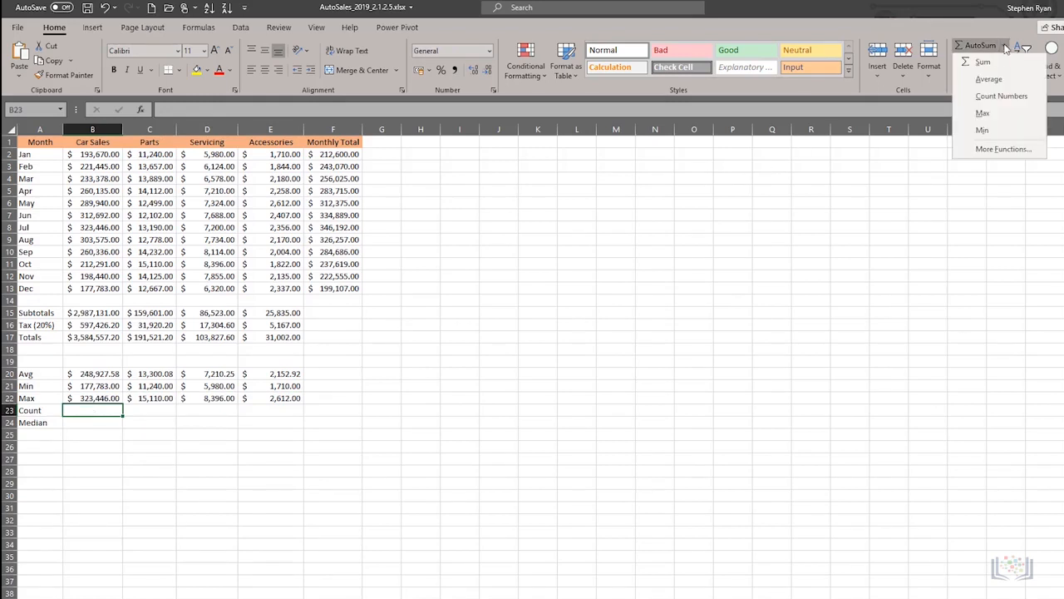
click(991, 97)
drag(96, 154, 113, 291)
key(Return)
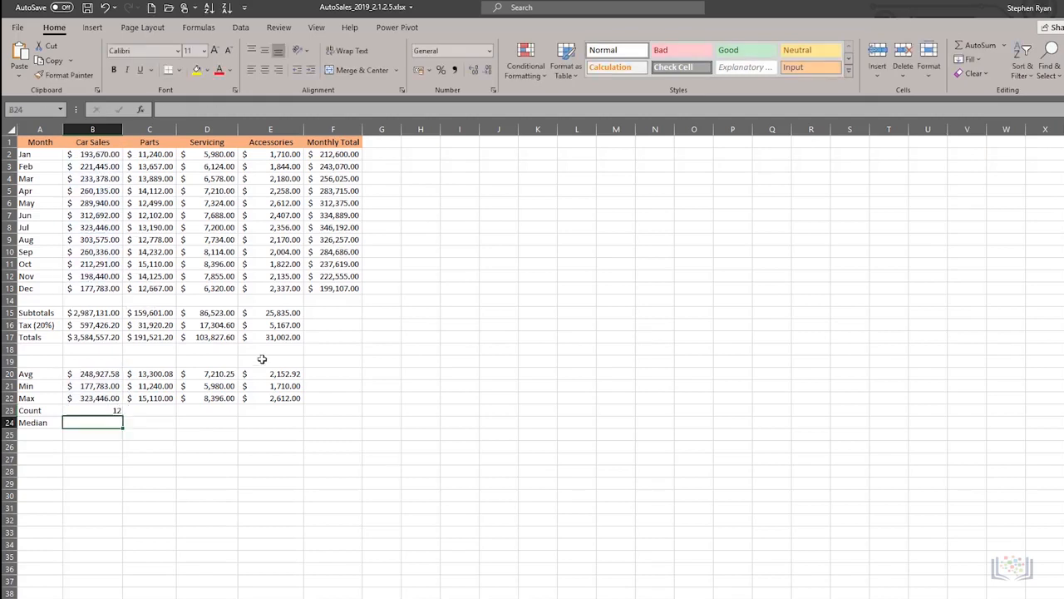
Insert the MEDIAN function from the Statistical category into cell B24
click(1005, 46)
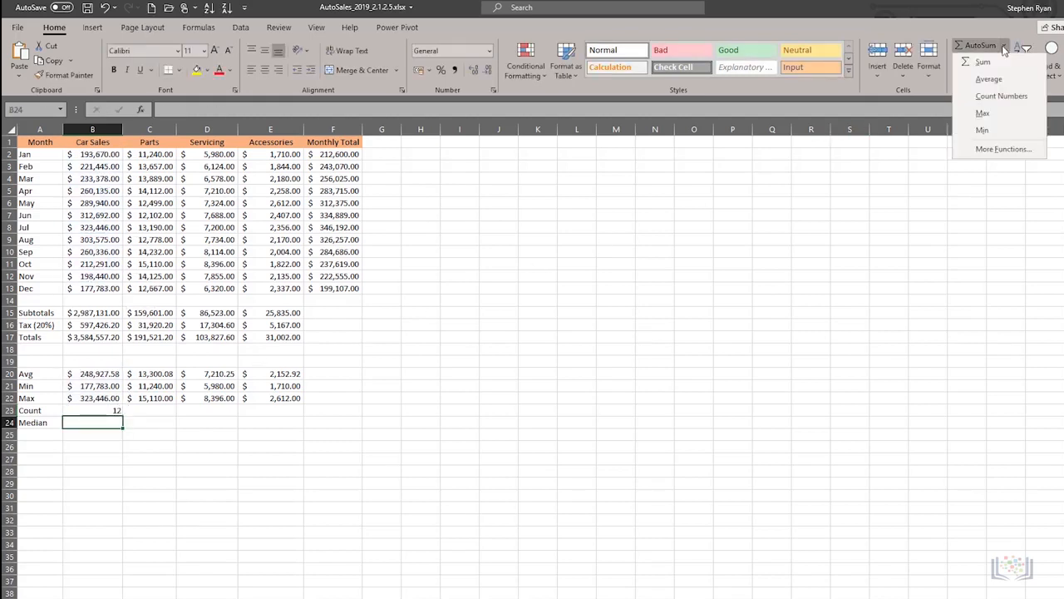
click(1003, 149)
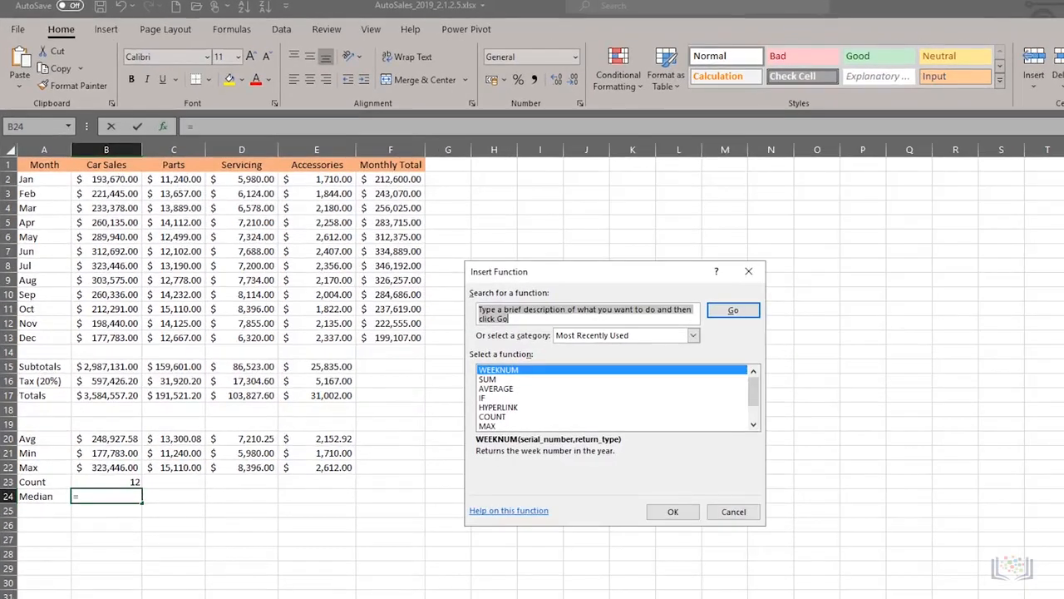
click(692, 336)
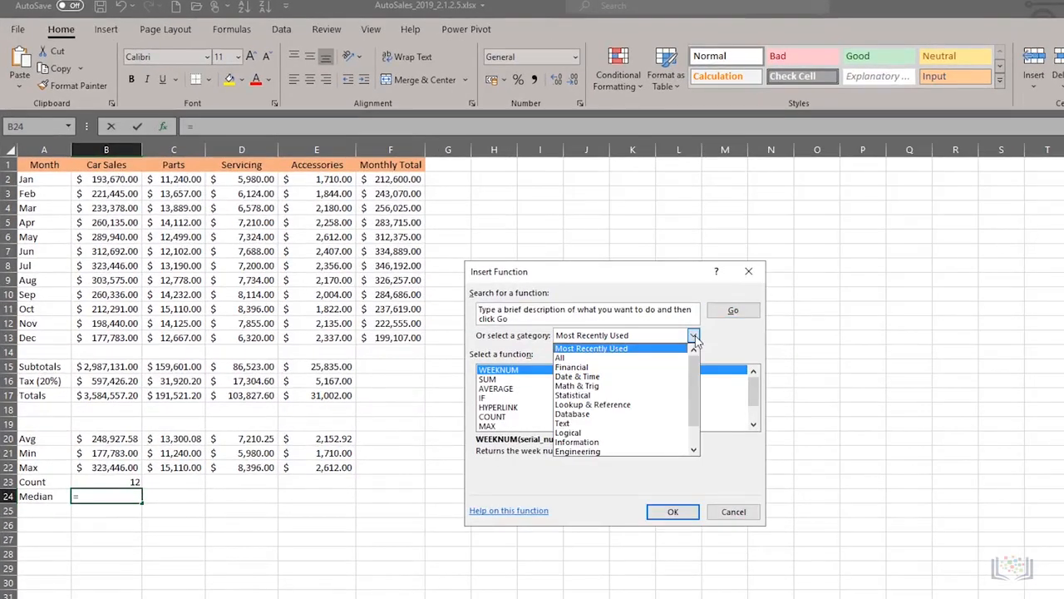
click(597, 397)
drag(753, 385, 755, 401)
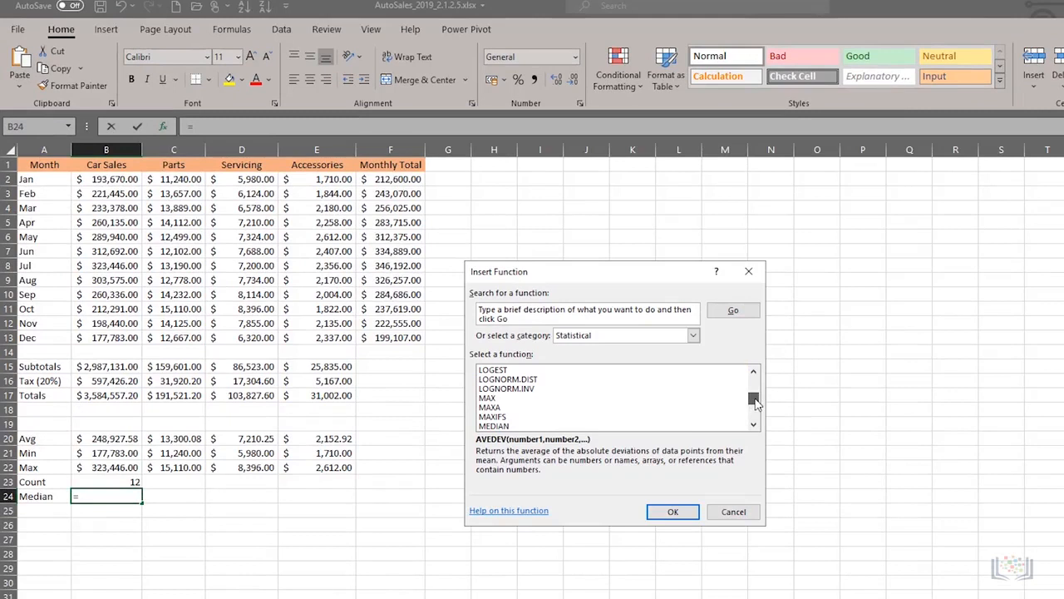
click(496, 426)
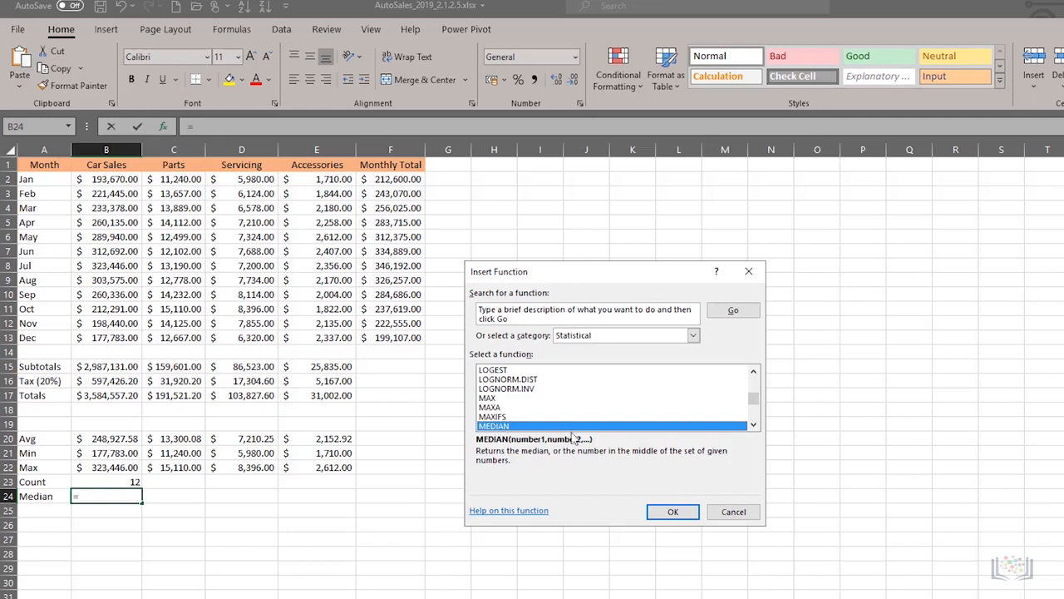
click(675, 512)
Set the MEDIAN function's Number1 range to B2:B13 and fill the formula from B24 across to E24
click(508, 321)
key(BackSpace)
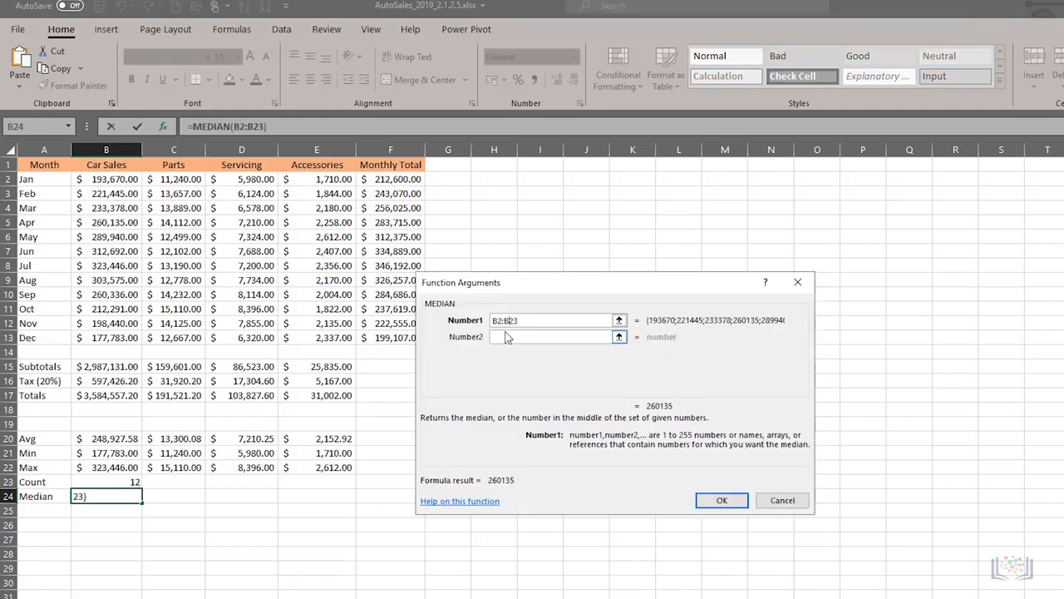
key(BackSpace)
text(1)
click(720, 500)
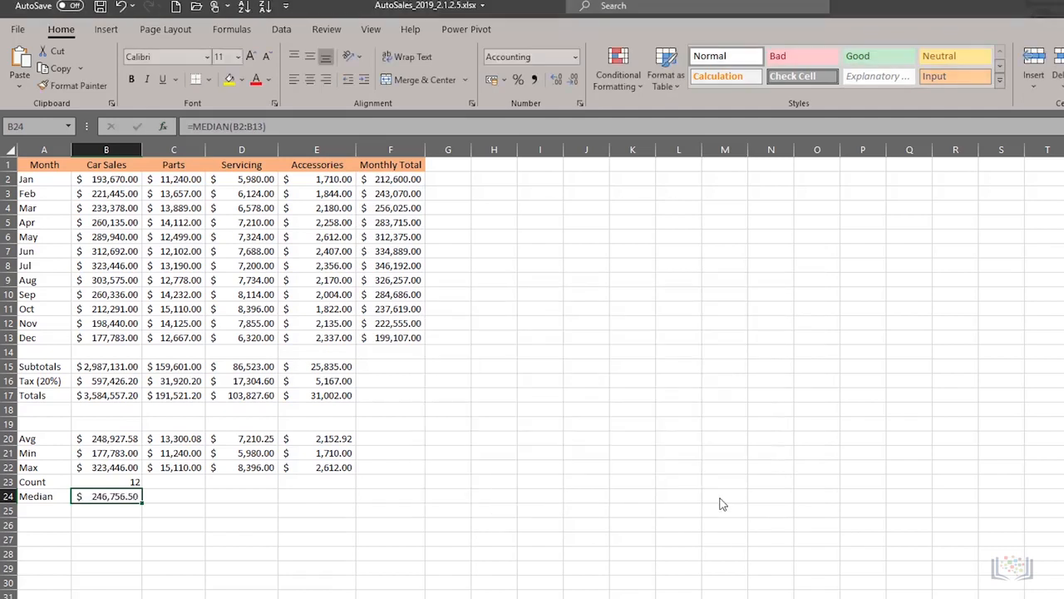
drag(143, 503, 337, 497)
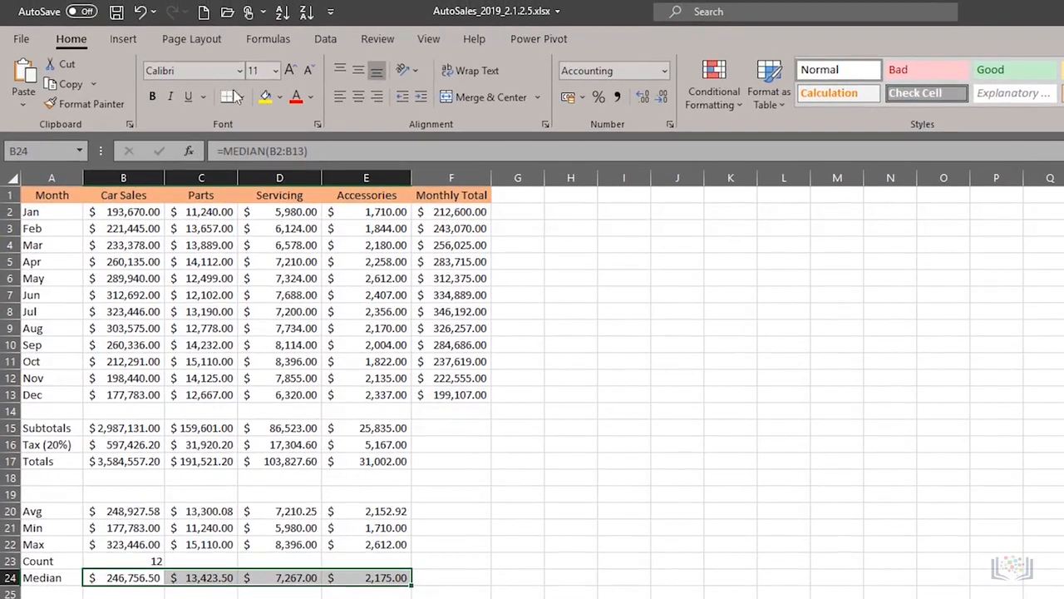
Examine the functions offered in the Recently Used, Financial, Logical, Text, Date & Time, Lookup & Reference and Math & Trig categories
click(262, 46)
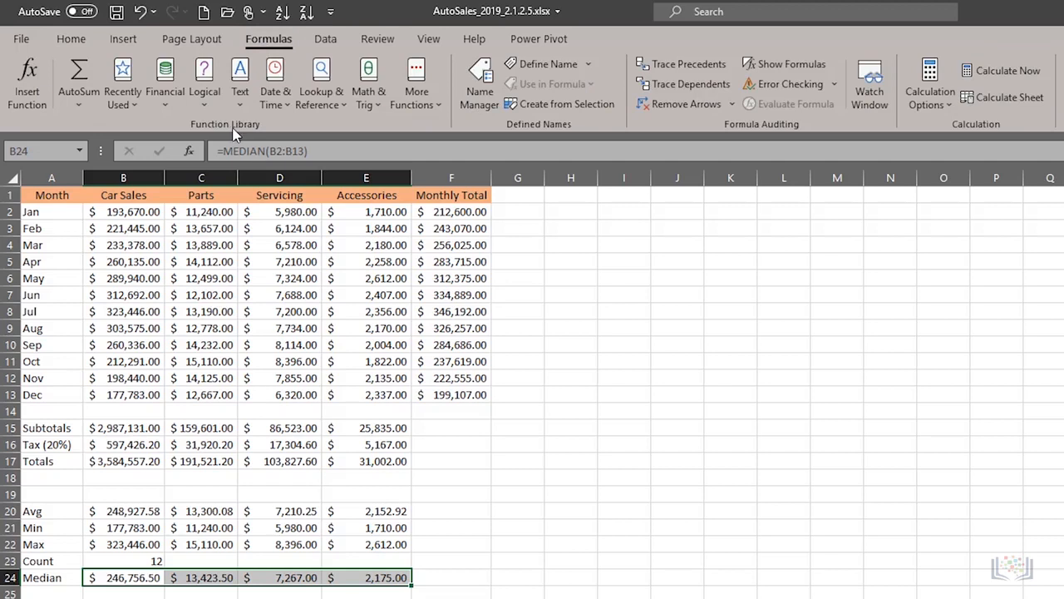
click(133, 110)
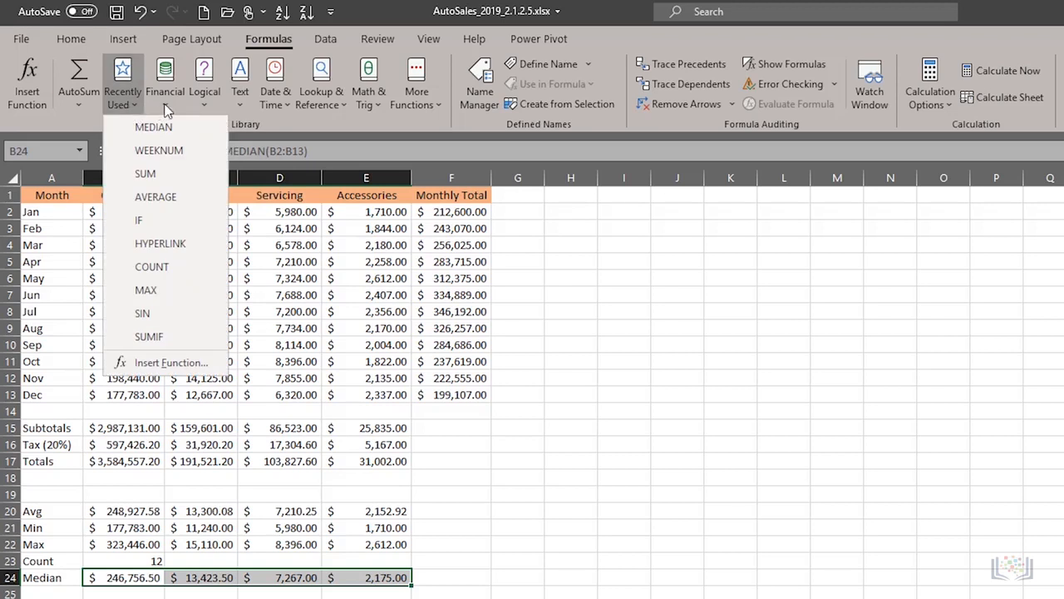
key(Escape)
click(166, 111)
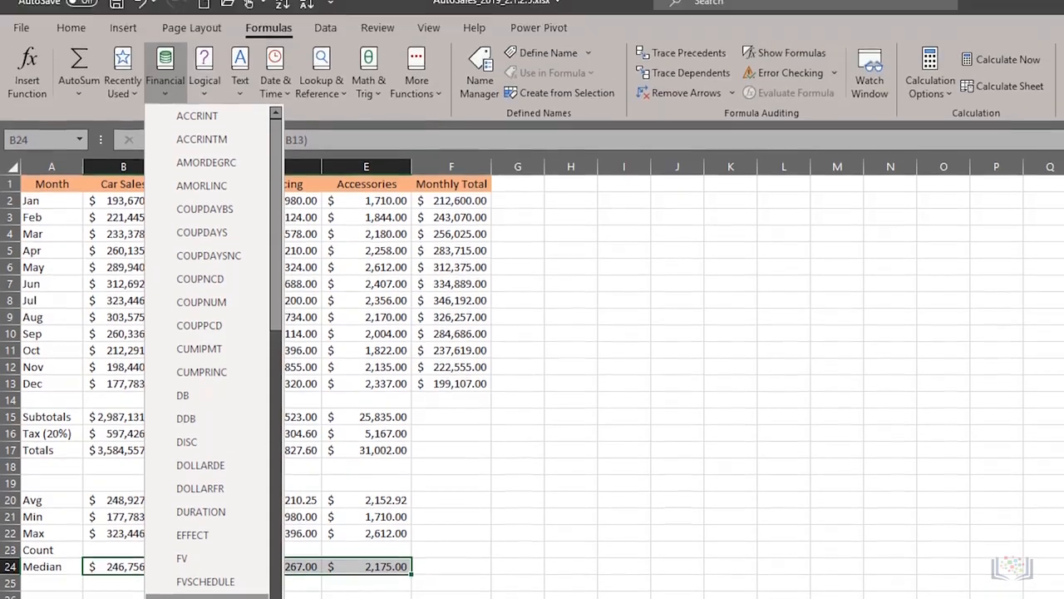
click(205, 107)
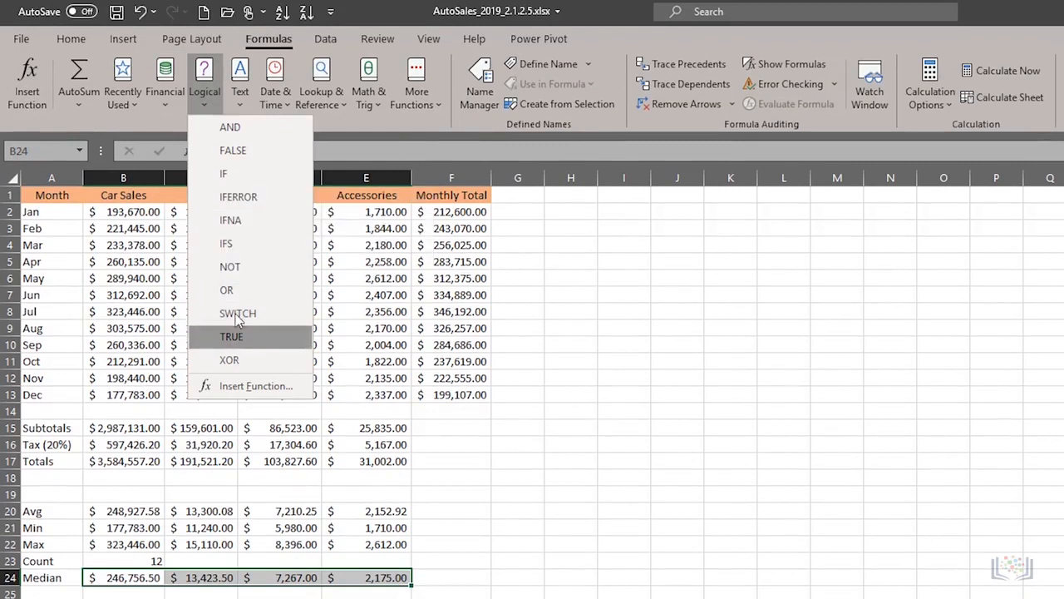
click(243, 107)
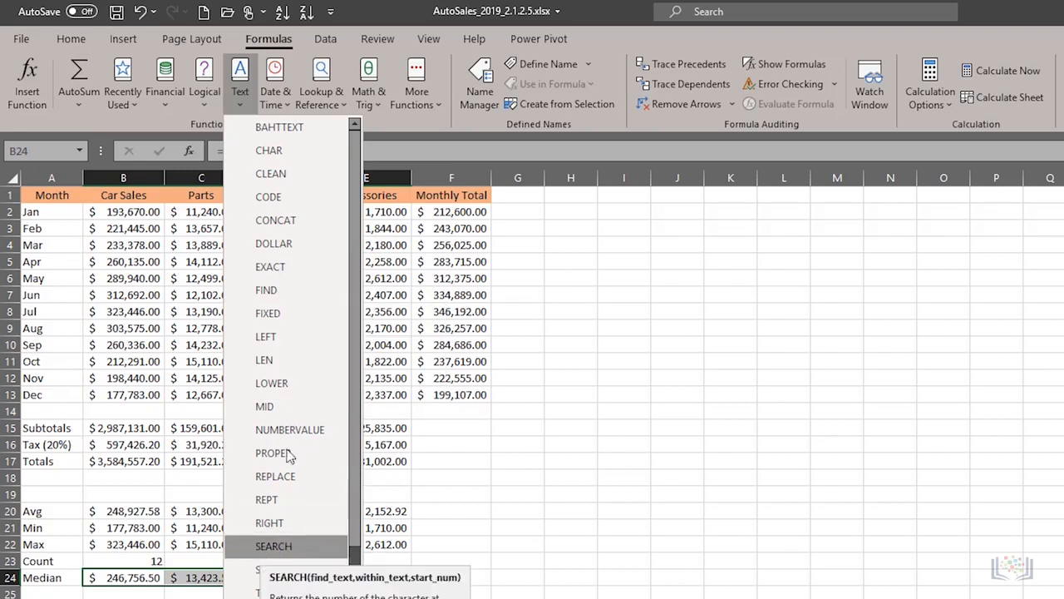
click(283, 104)
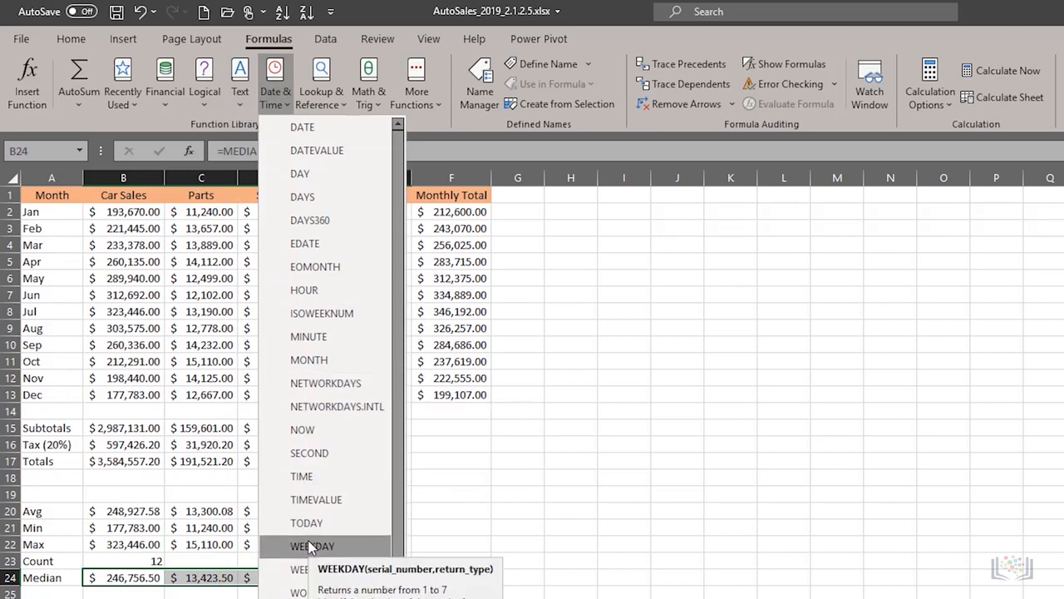
click(334, 104)
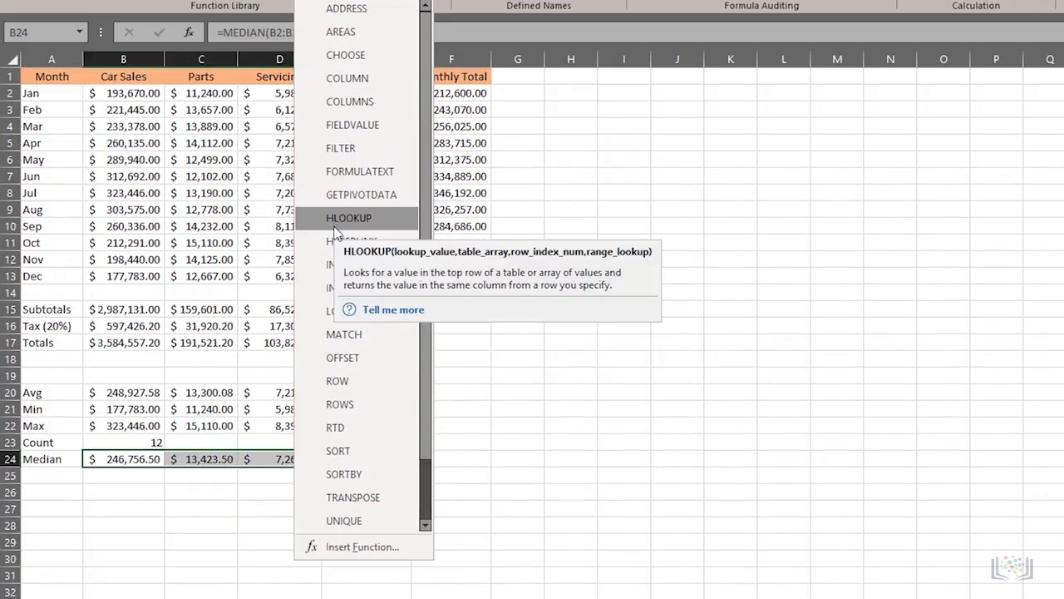
scroll(336, 474, down, 2)
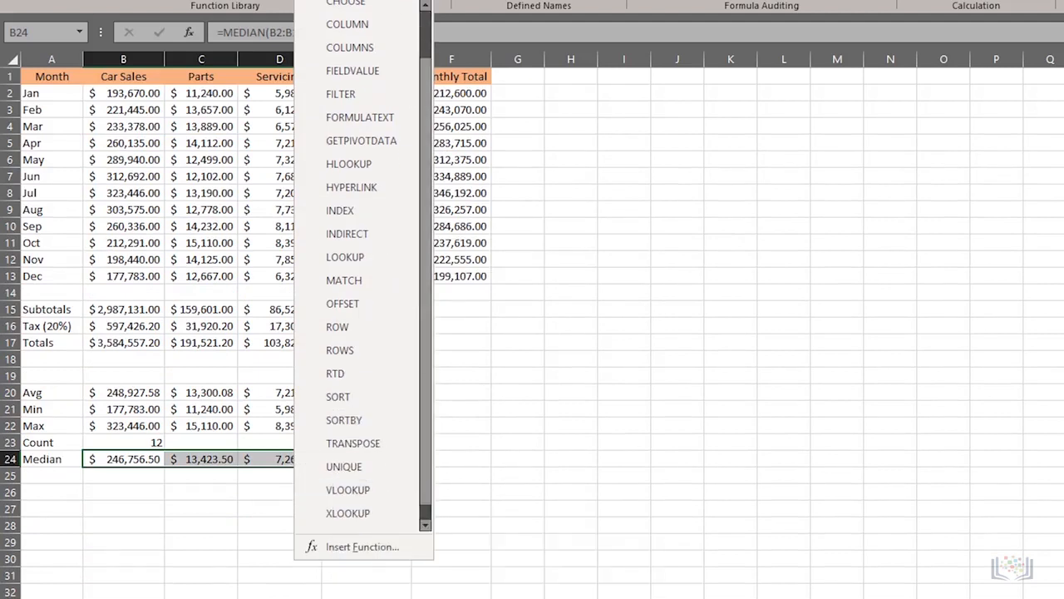
click(334, 56)
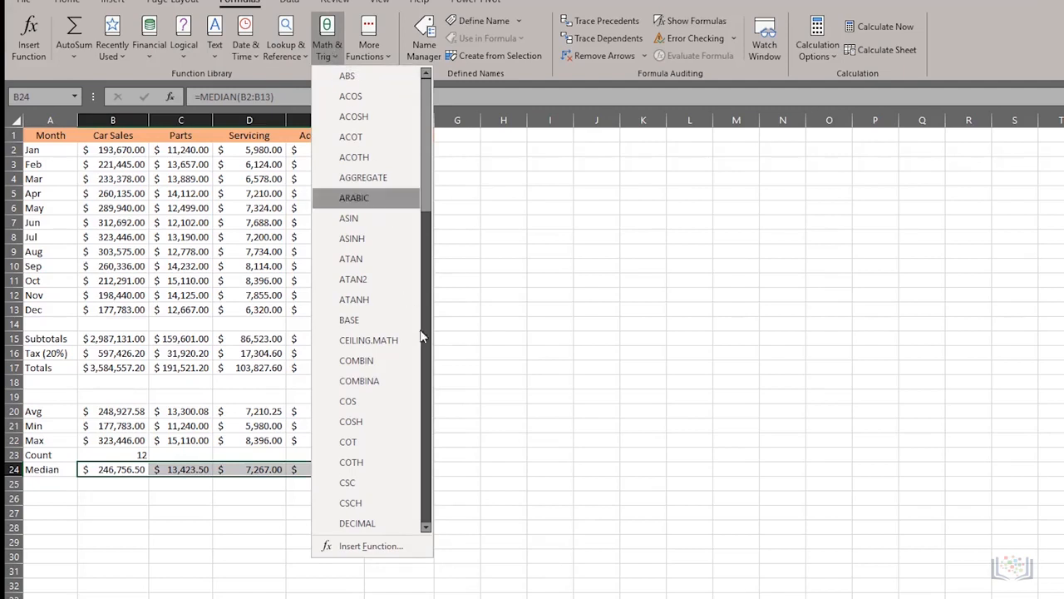
scroll(366, 166, down, 15)
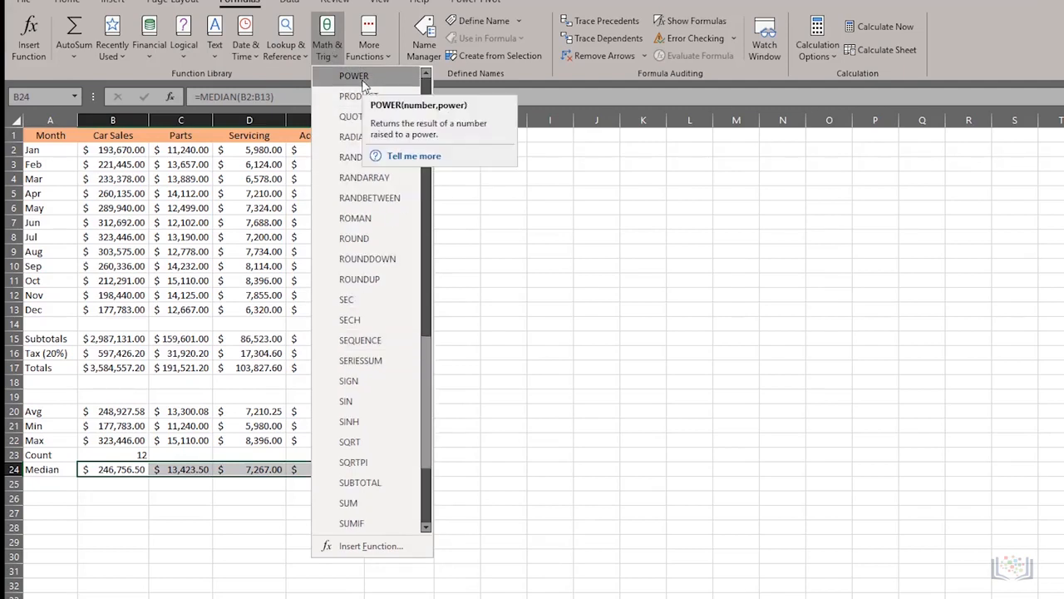
scroll(366, 416, down, 3)
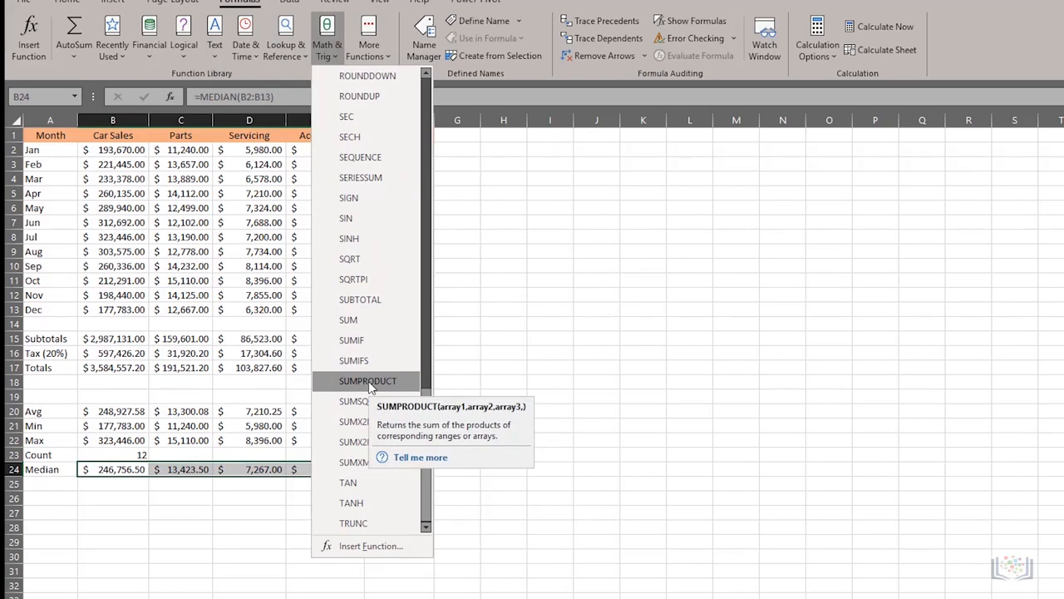
Examine the Statistical functions in the additional function categories, including COUNT and MEDIAN
click(381, 51)
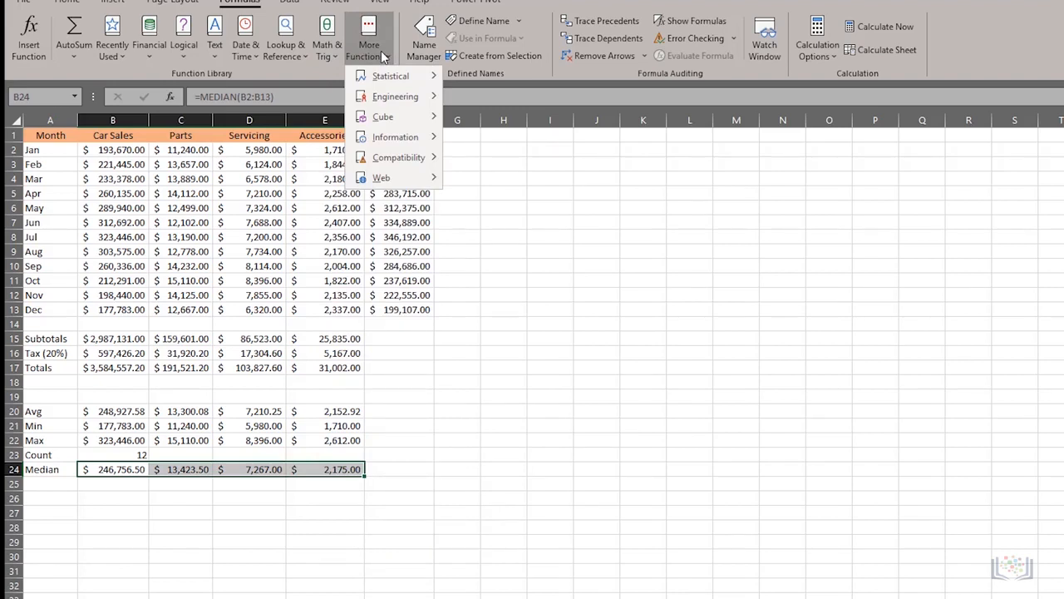
mouse_move(375, 83)
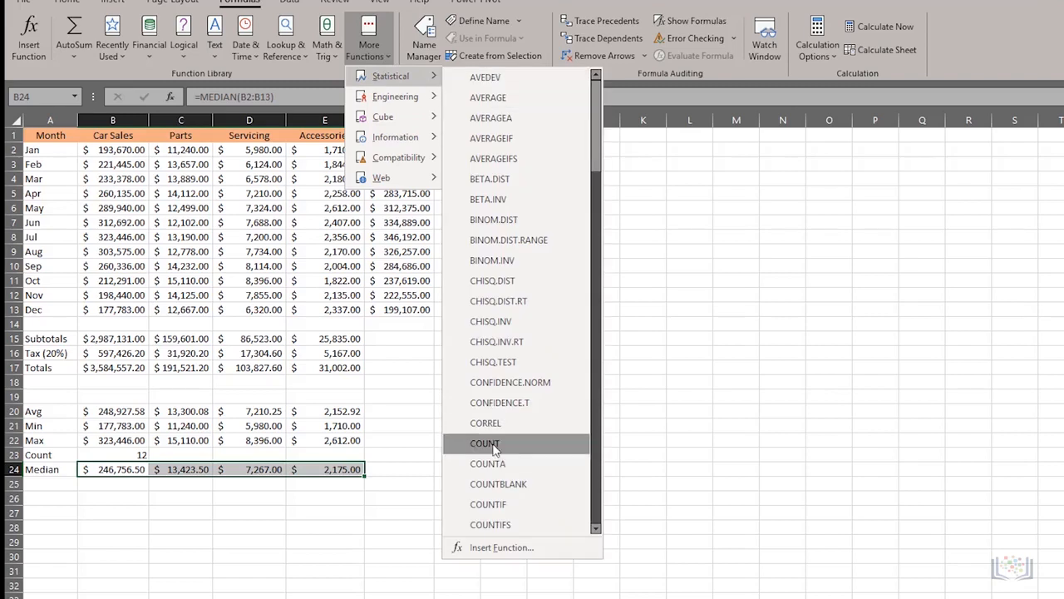
scroll(493, 449, down, 15)
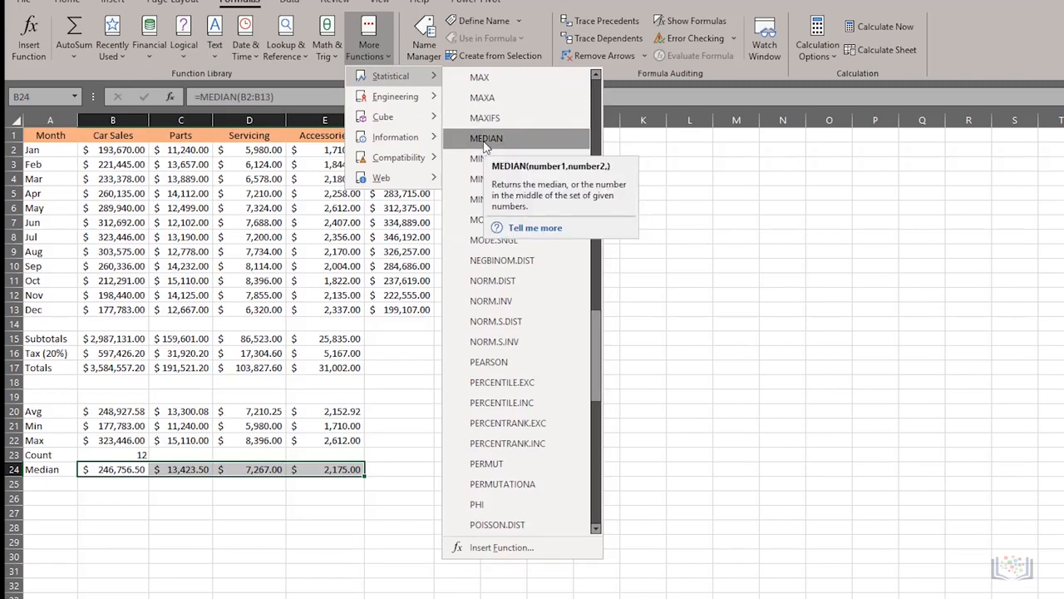
scroll(487, 146, up, 1)
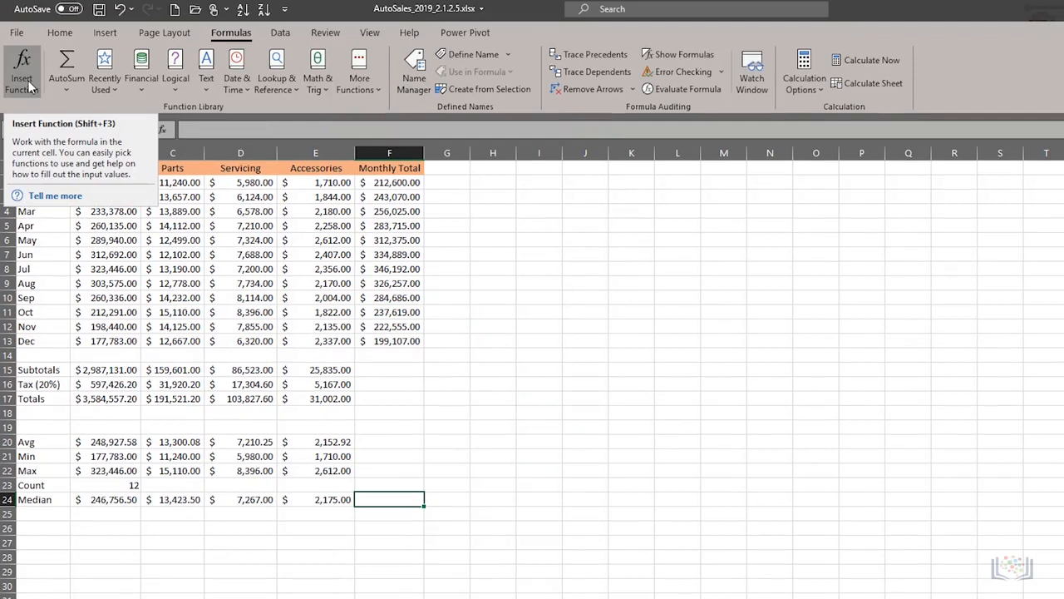
Browse the full function list for cell F24 by setting the Insert Function category to All
click(28, 87)
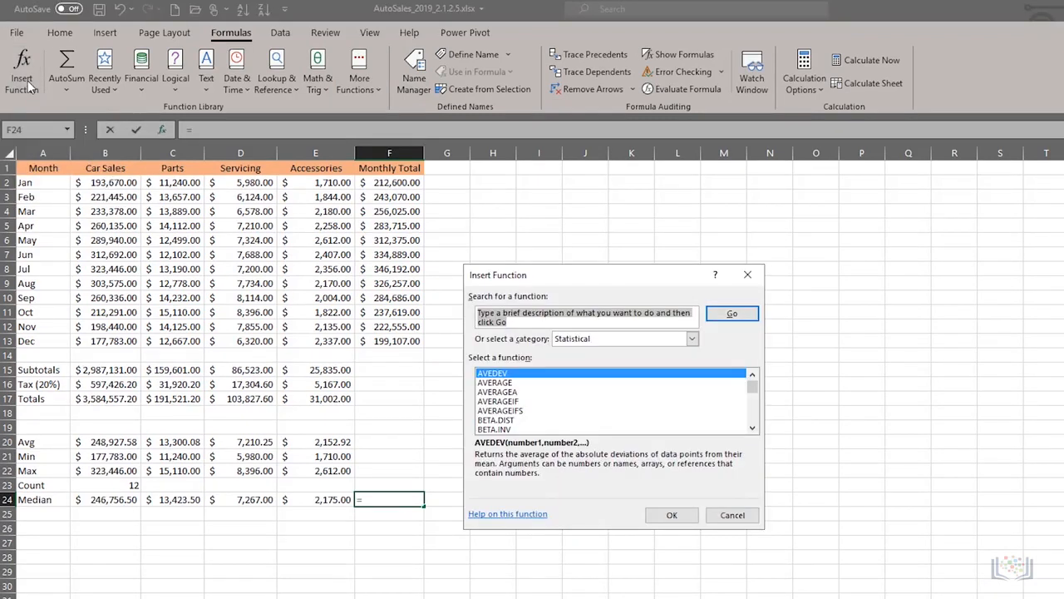
click(693, 341)
scroll(697, 396, down, 1)
scroll(697, 396, up, 2)
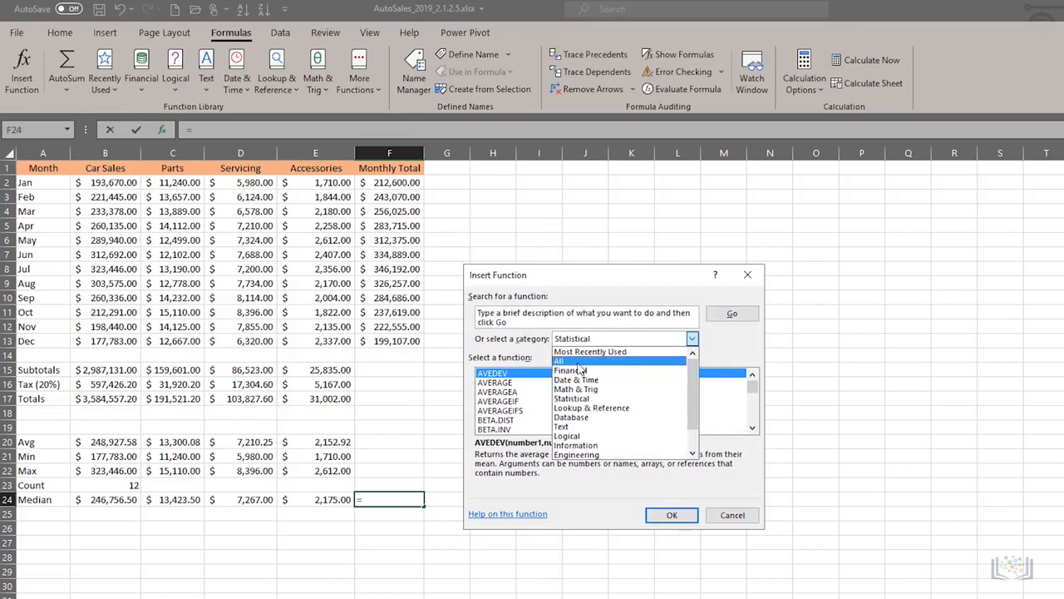
click(578, 363)
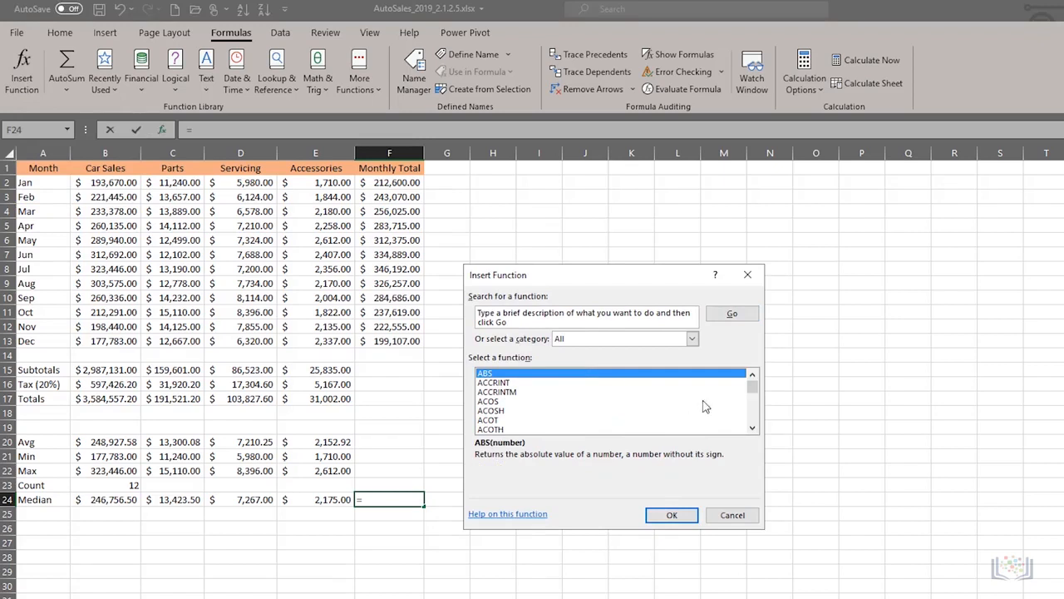
drag(752, 389, 754, 399)
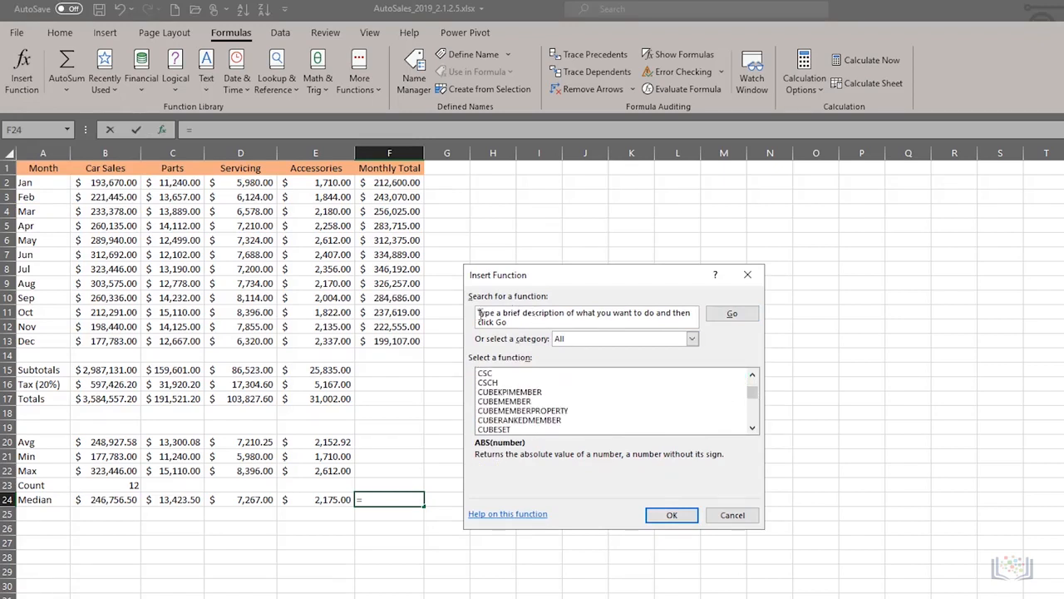
Search the available functions for "lookup", view the VLOOKUP description, and close Insert Function without inserting anything
click(514, 323)
text(lookup)
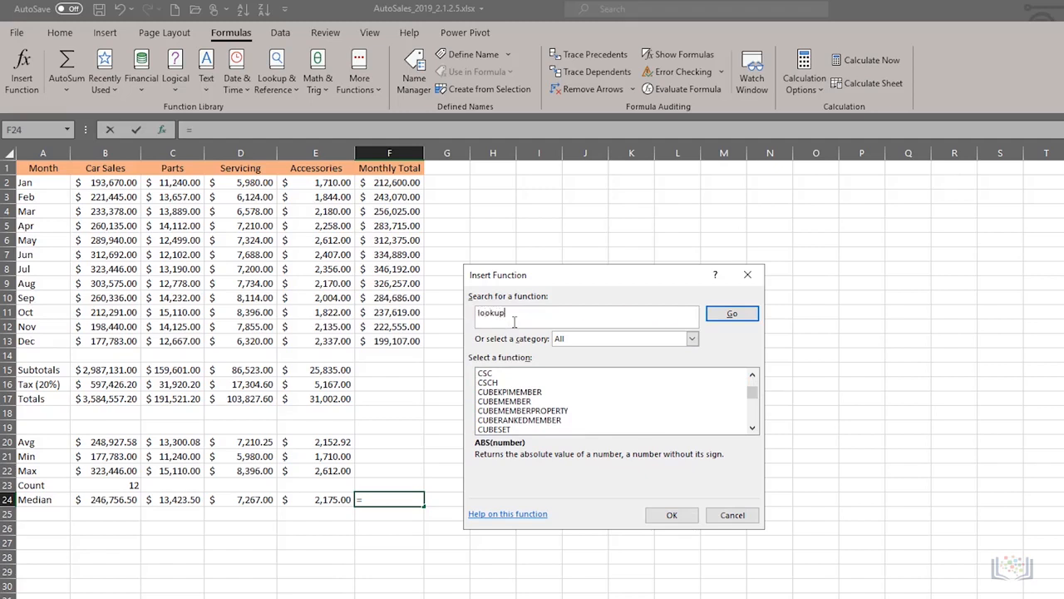
click(732, 315)
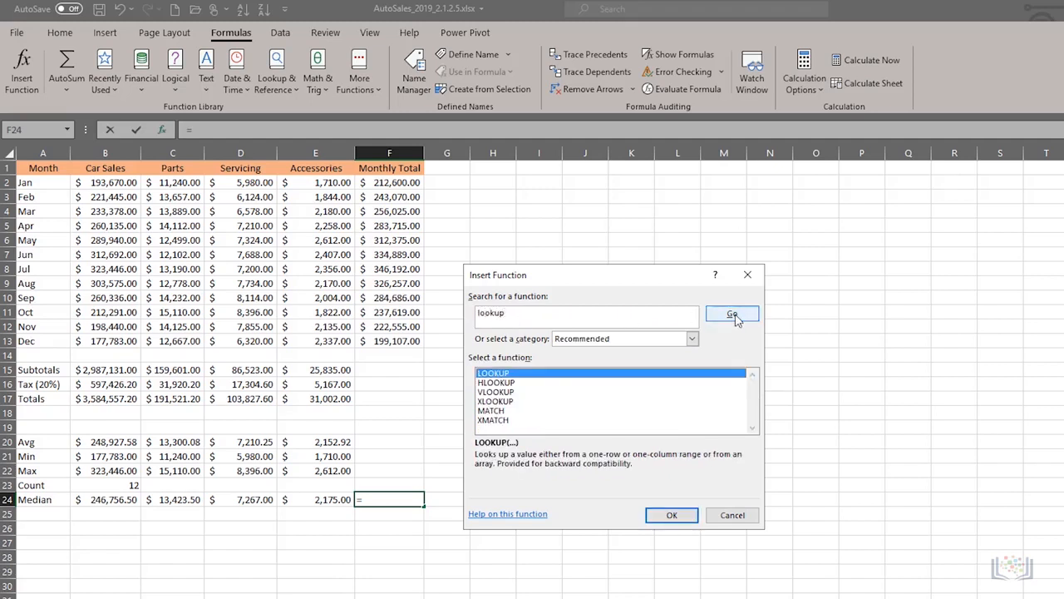
click(499, 393)
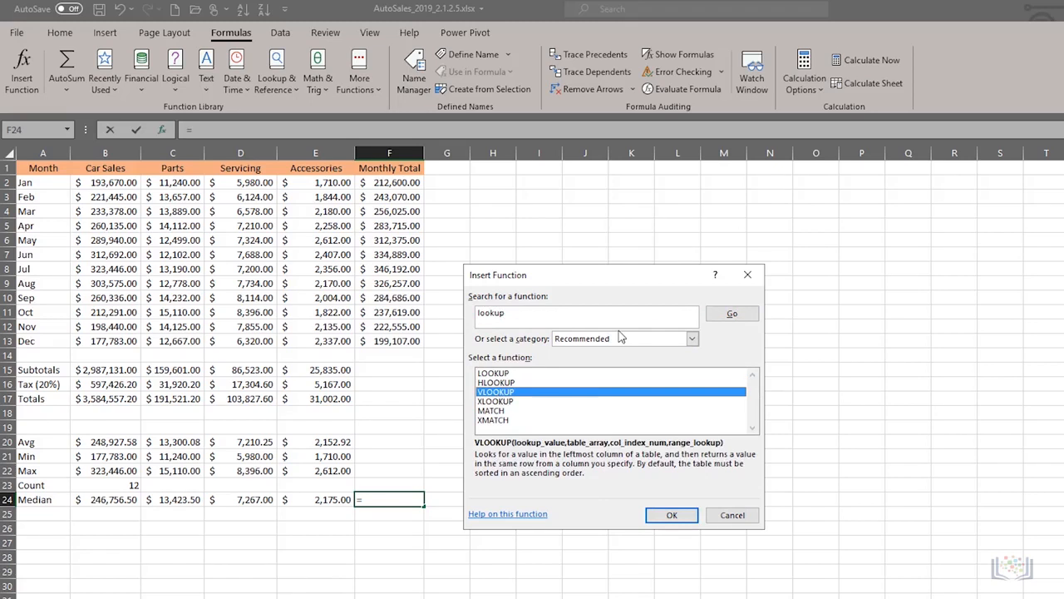
click(735, 516)
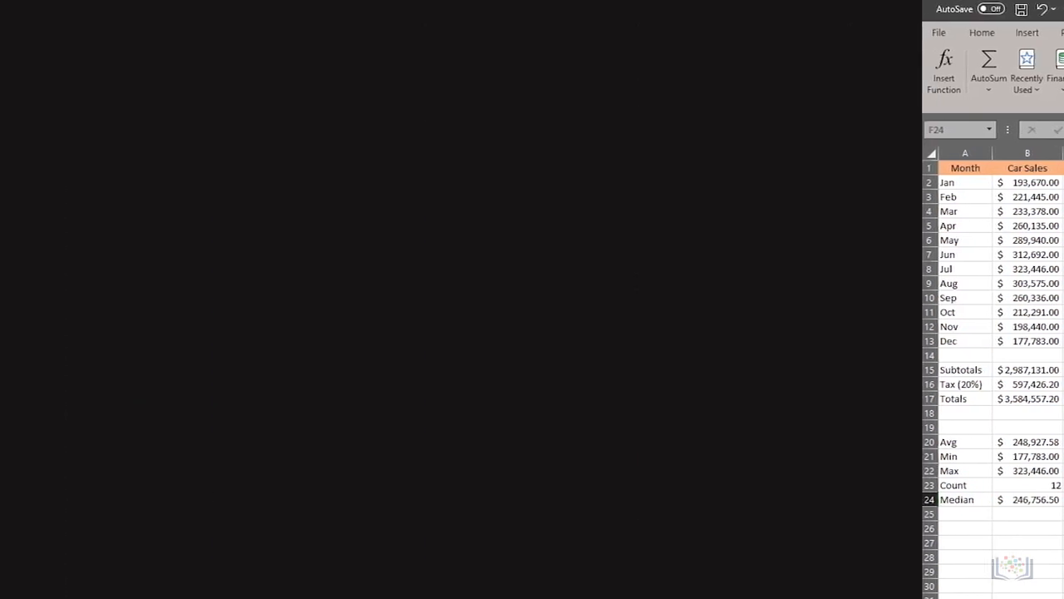